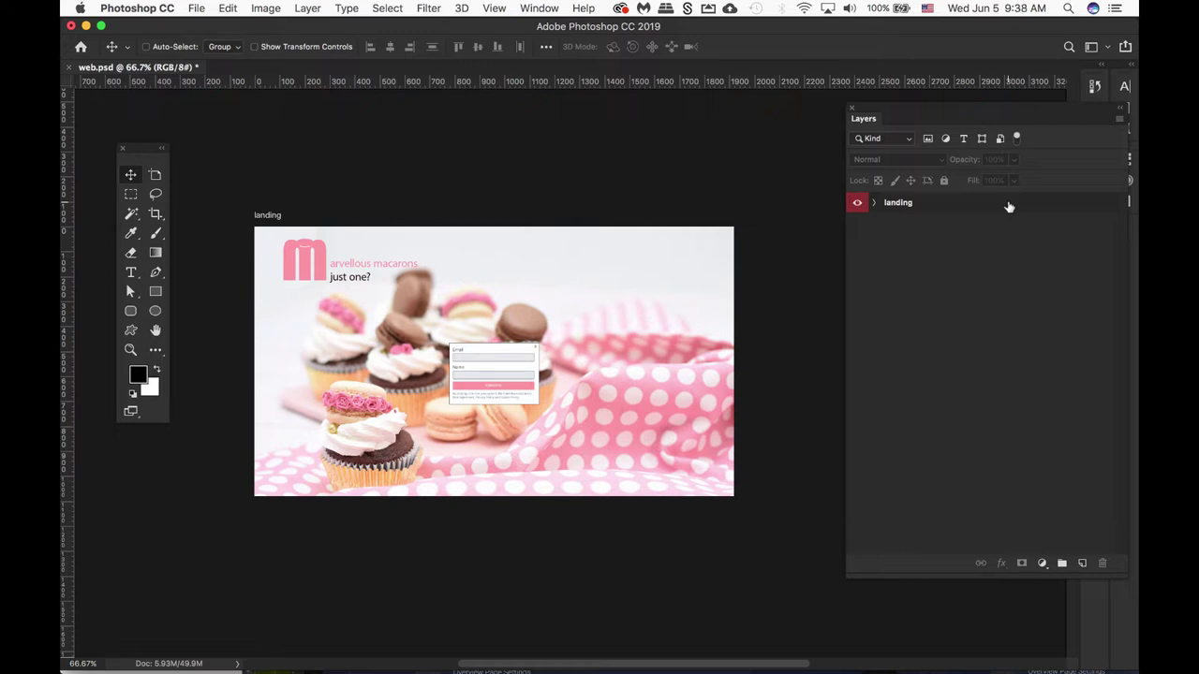
- Alt-drag the landing artboard to create a landing copy, then scroll right to view it
drag(1009, 206, 1077, 557)
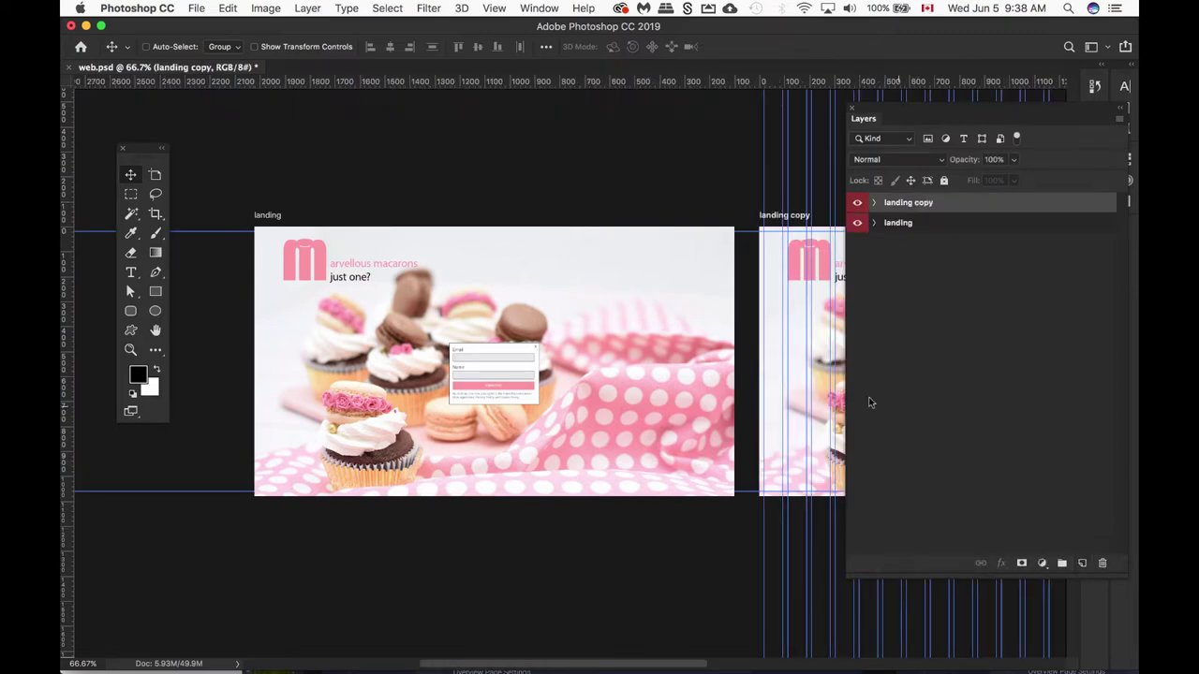
scroll(749, 362, right, 5)
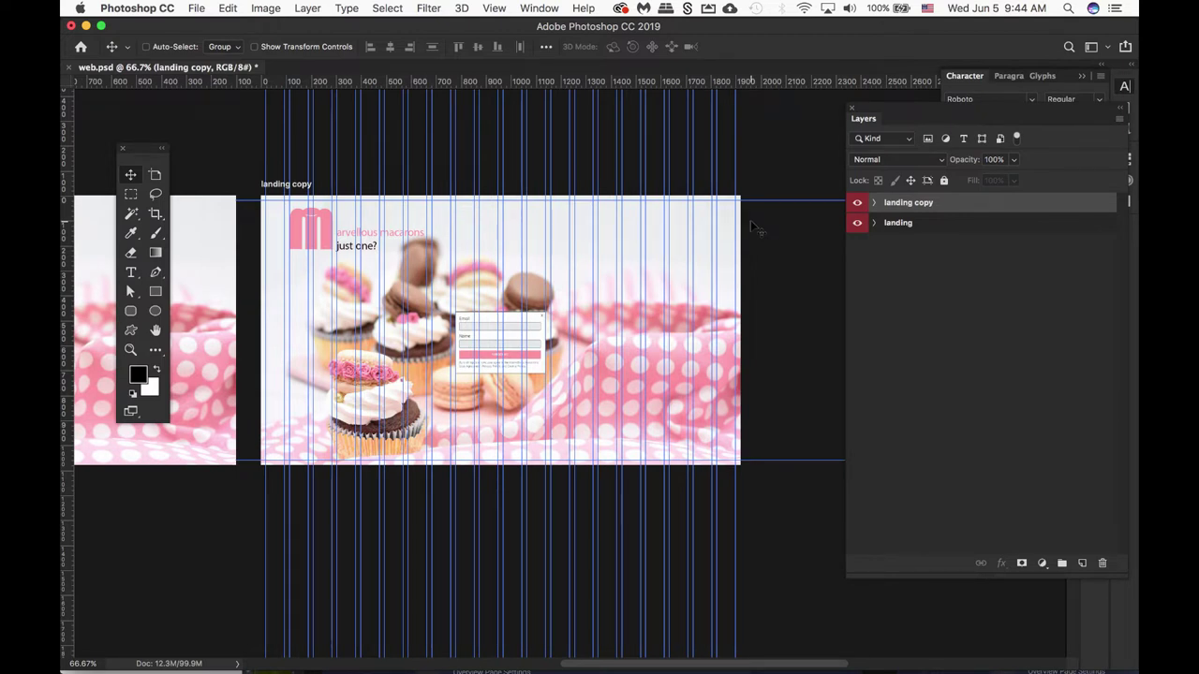
- Rename the landing copy artboard to 'home'
double_click(904, 203)
text(home)
key(Return)
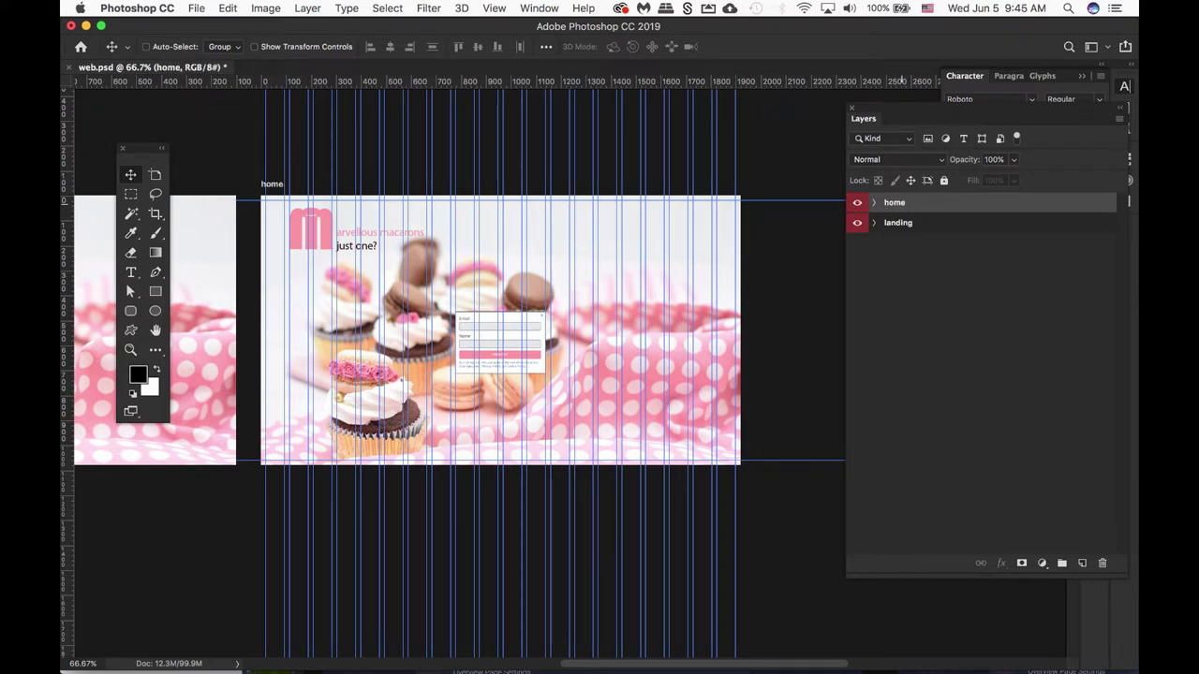
- Expand the home artboard, check the pop-upBox group's visibility, then delete the group
click(873, 203)
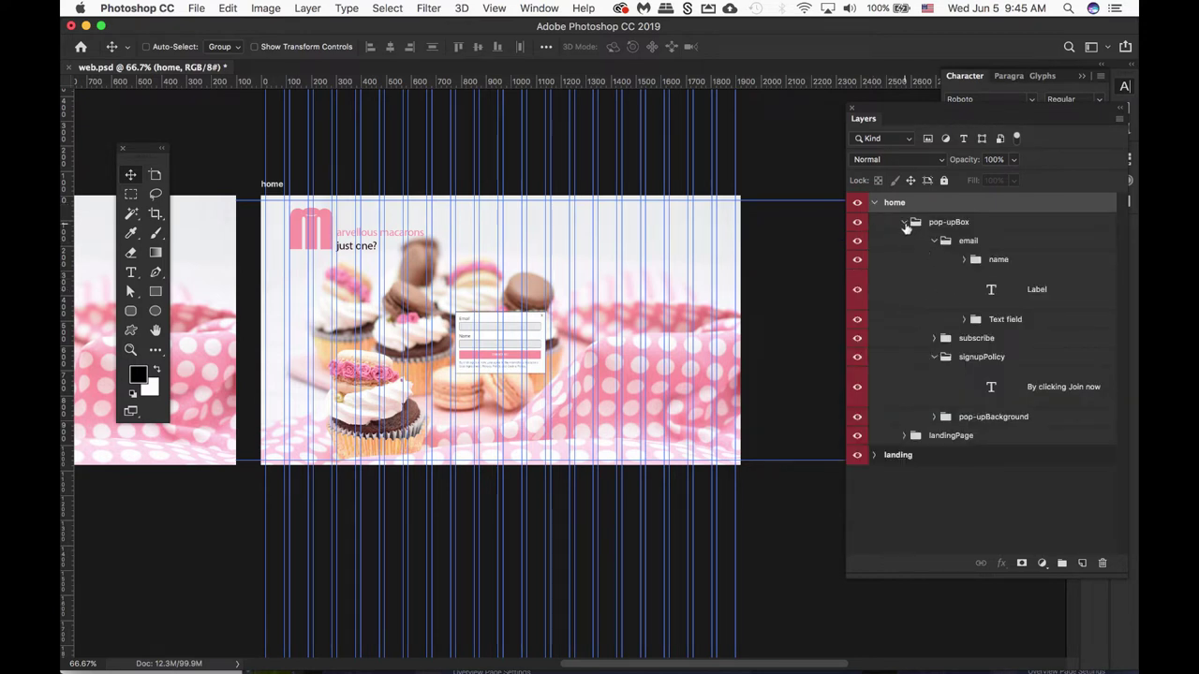
click(904, 222)
click(857, 223)
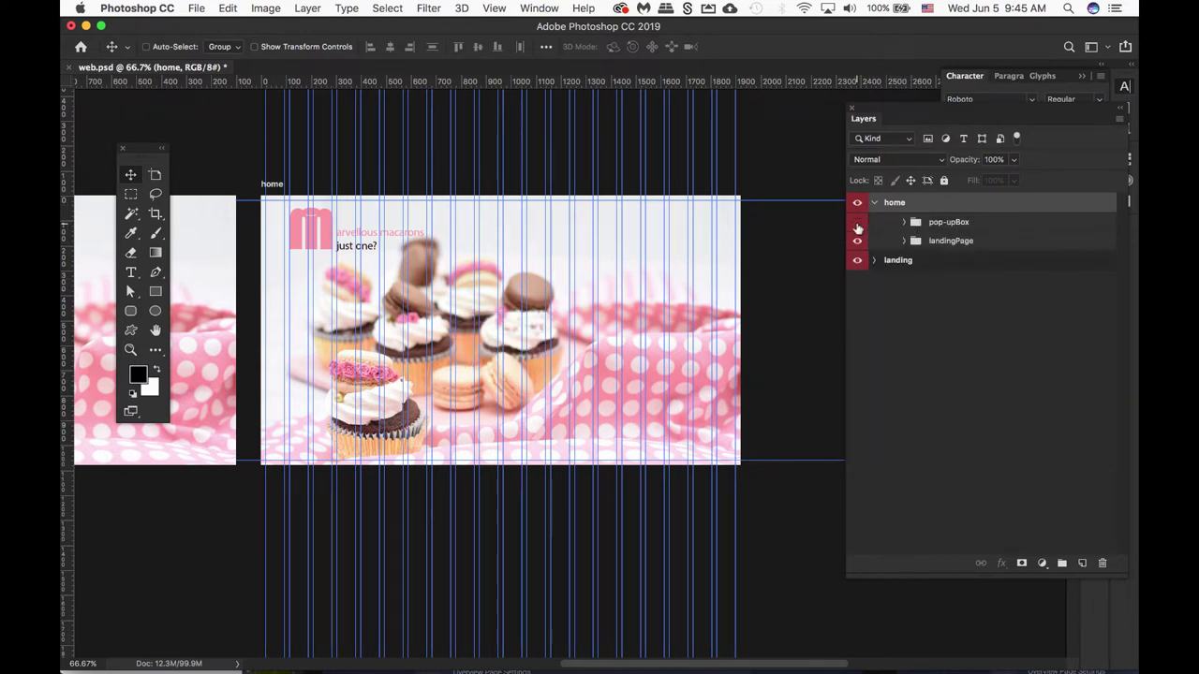
click(857, 222)
click(857, 224)
click(857, 224)
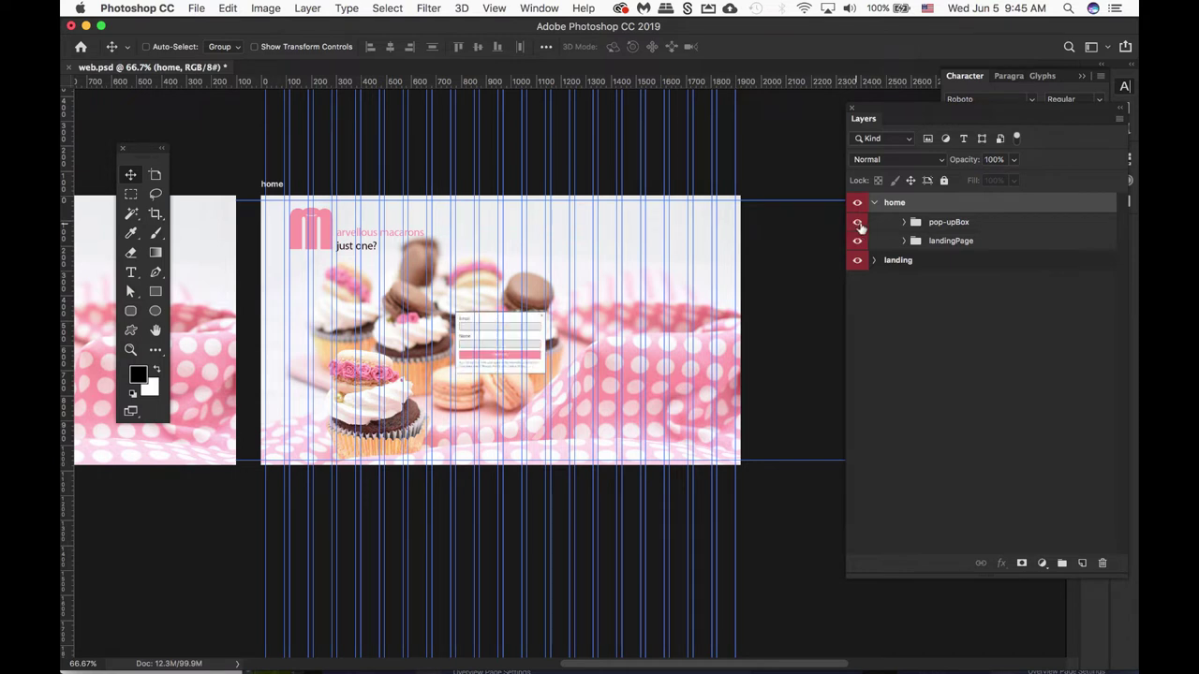
click(1038, 233)
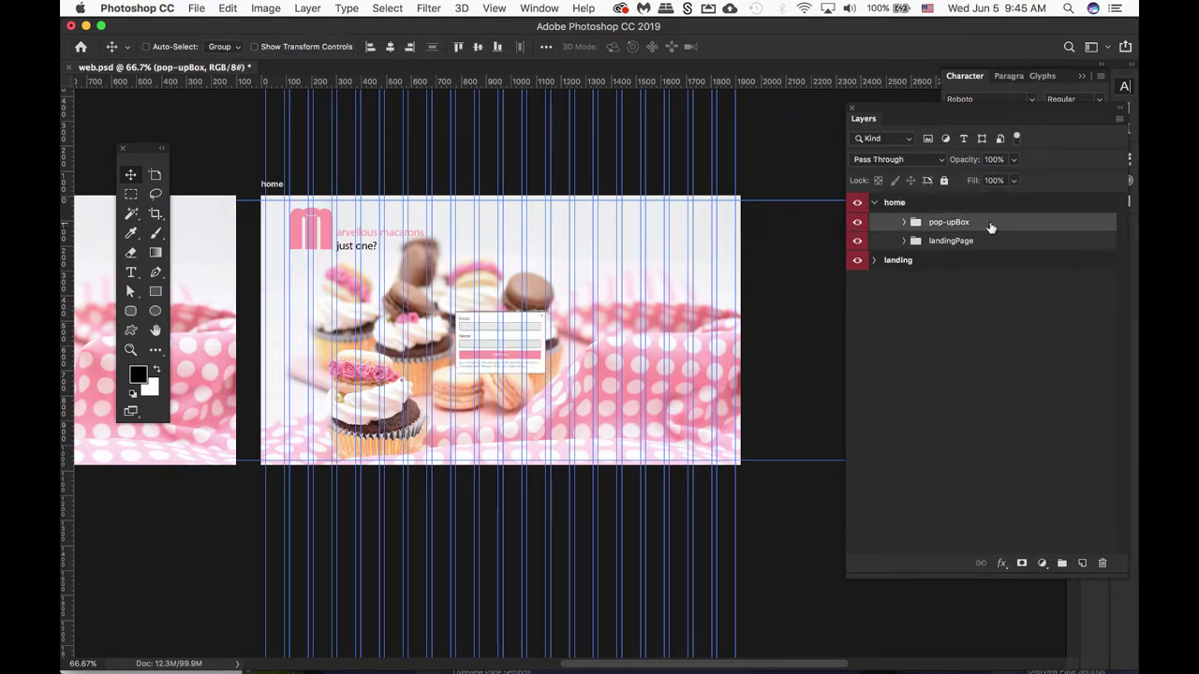
key(Delete)
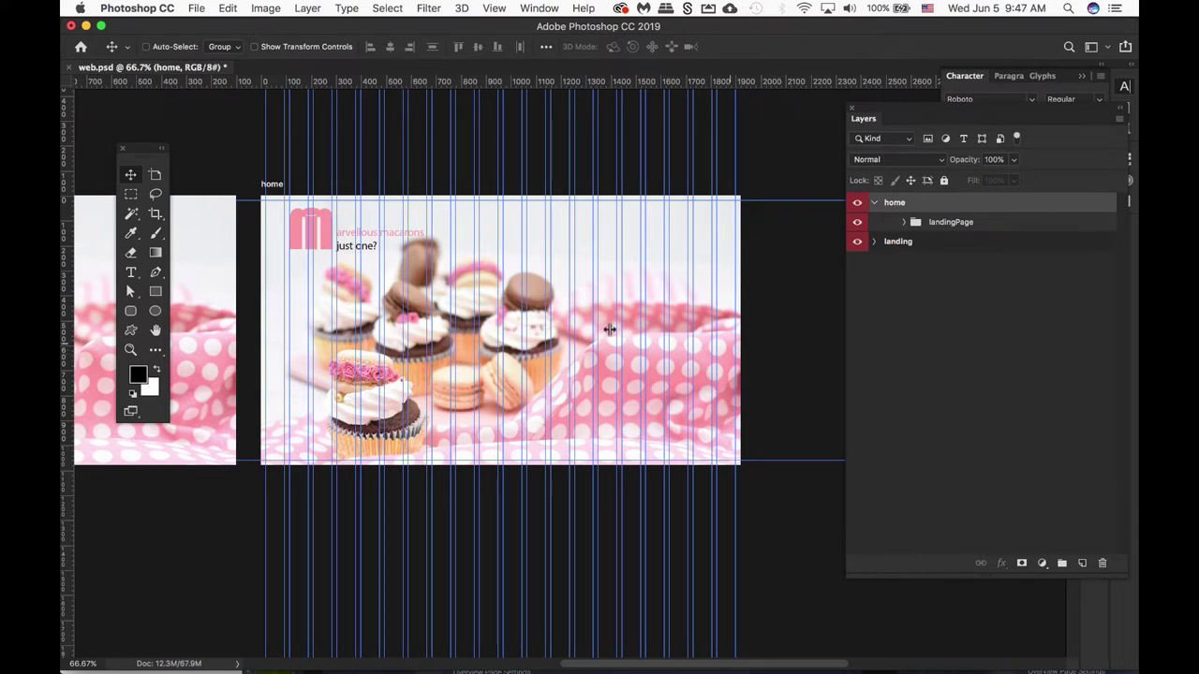
- Paste 'home menu gallery team blog contact' as a text layer and align it beside the logo
click(130, 274)
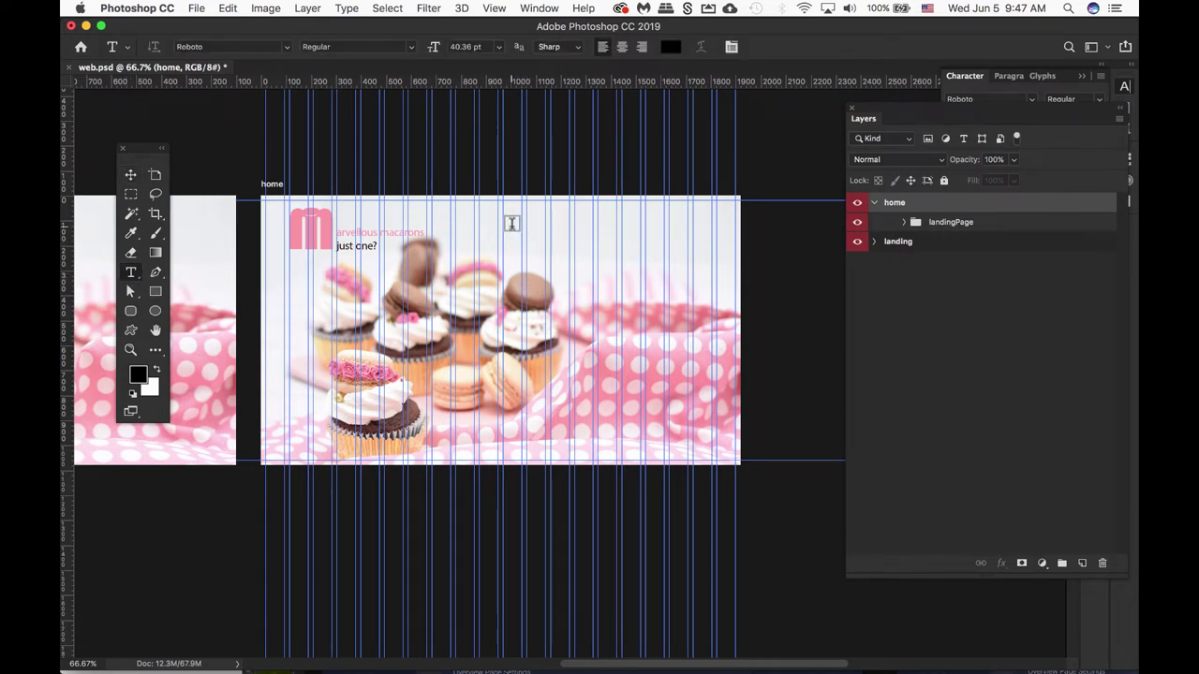
click(511, 224)
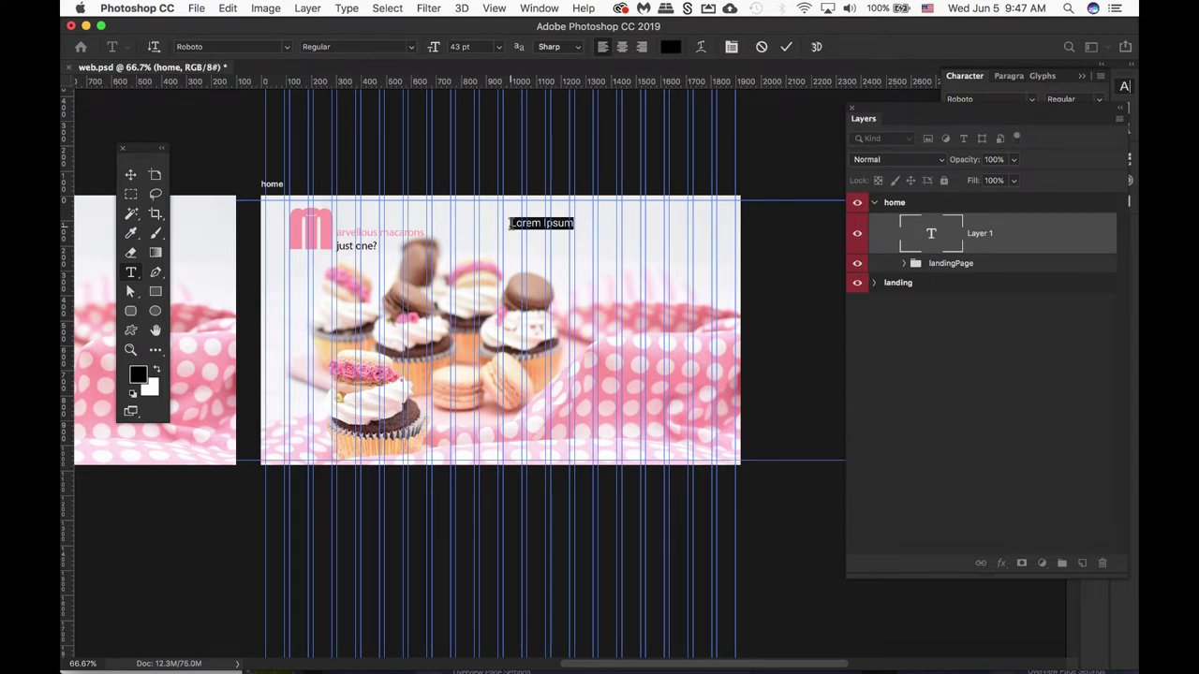
text(home    menu    gallery    team    blog    contact)
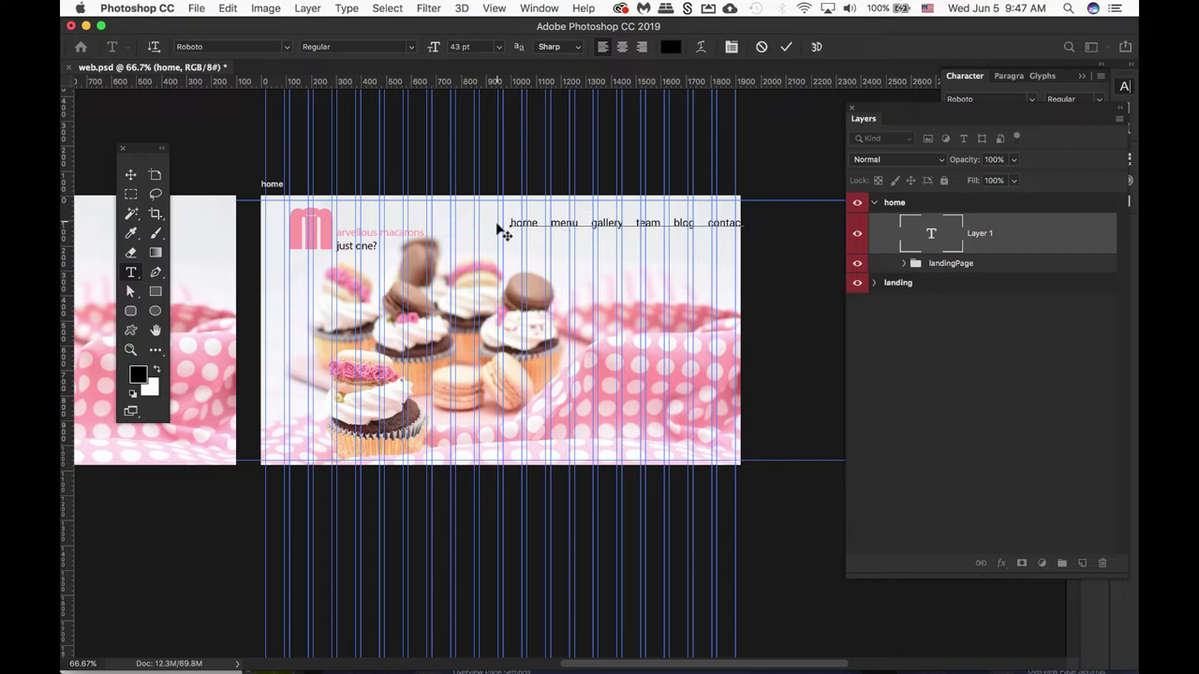
click(130, 175)
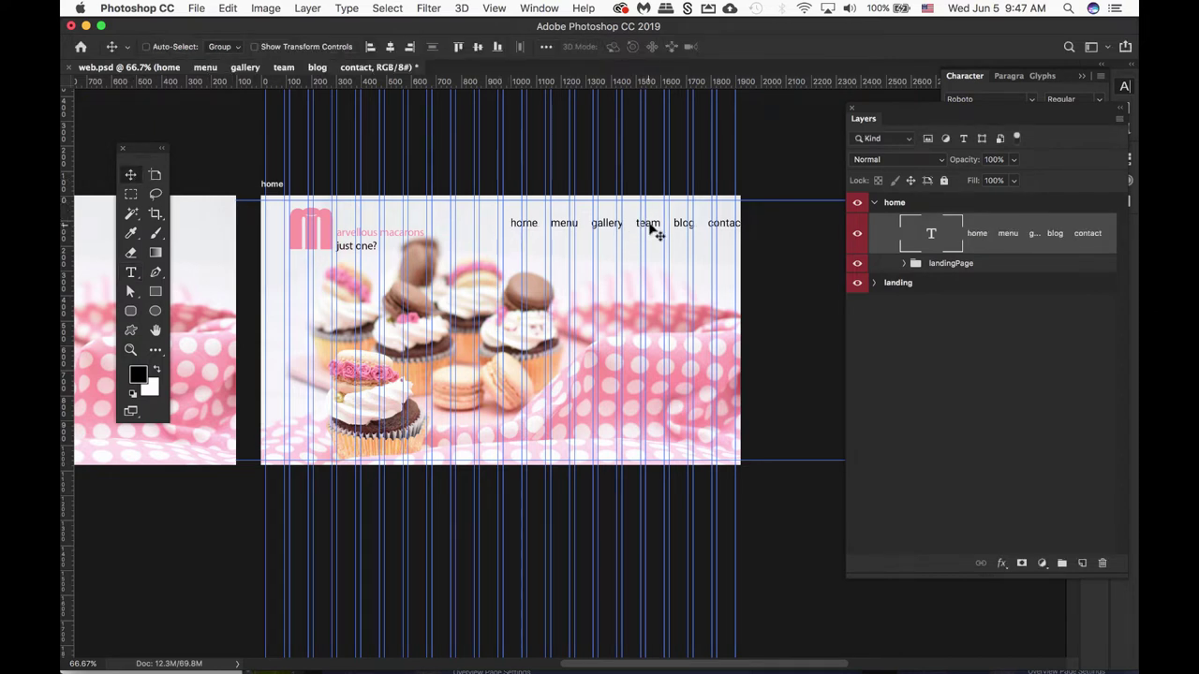
drag(650, 227, 617, 232)
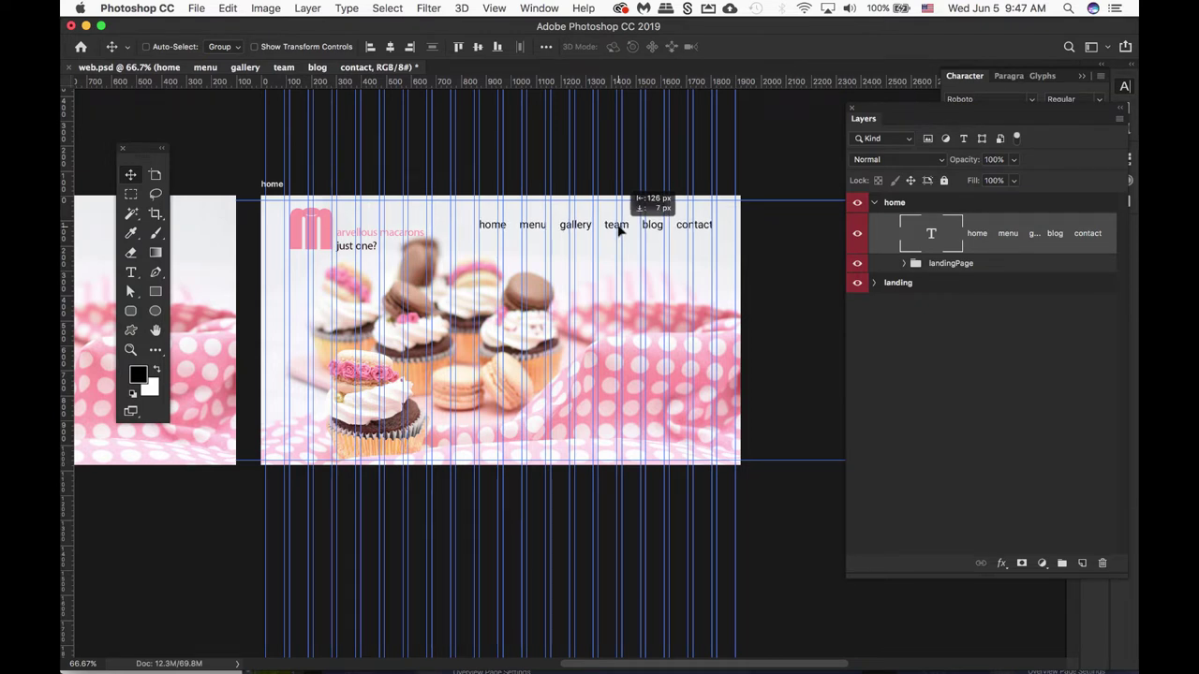
drag(618, 229, 618, 238)
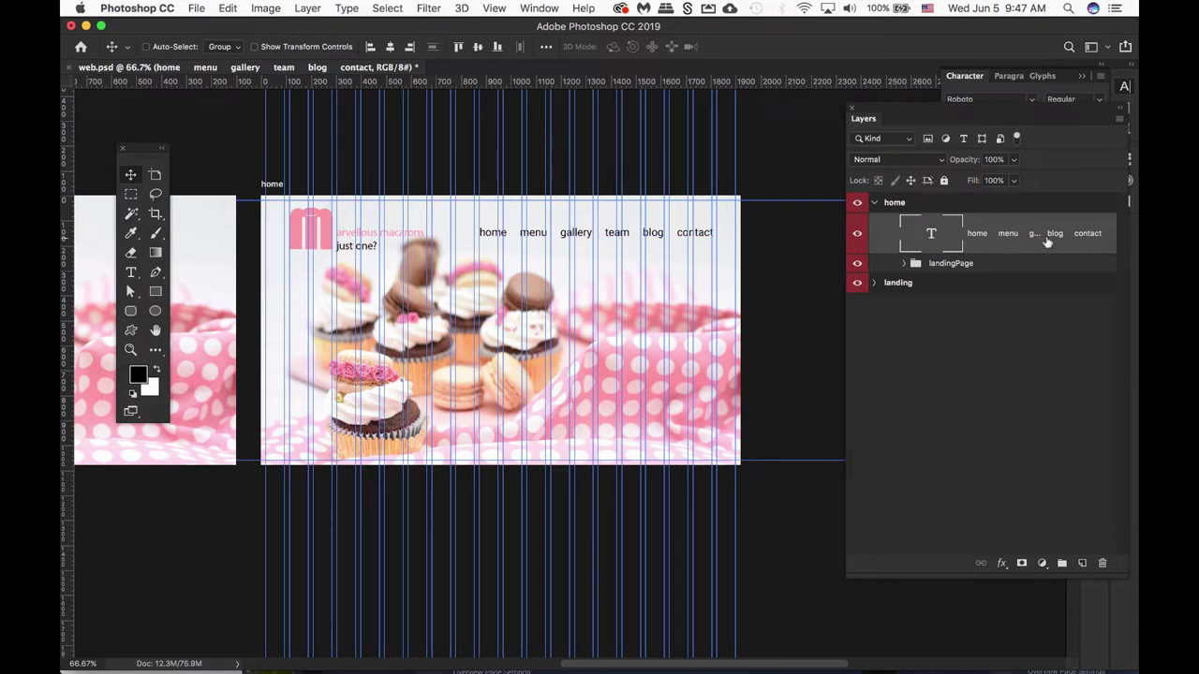
- Name the navigation text layer 'navBar' in the Layers panel
double_click(990, 237)
text(navBar)
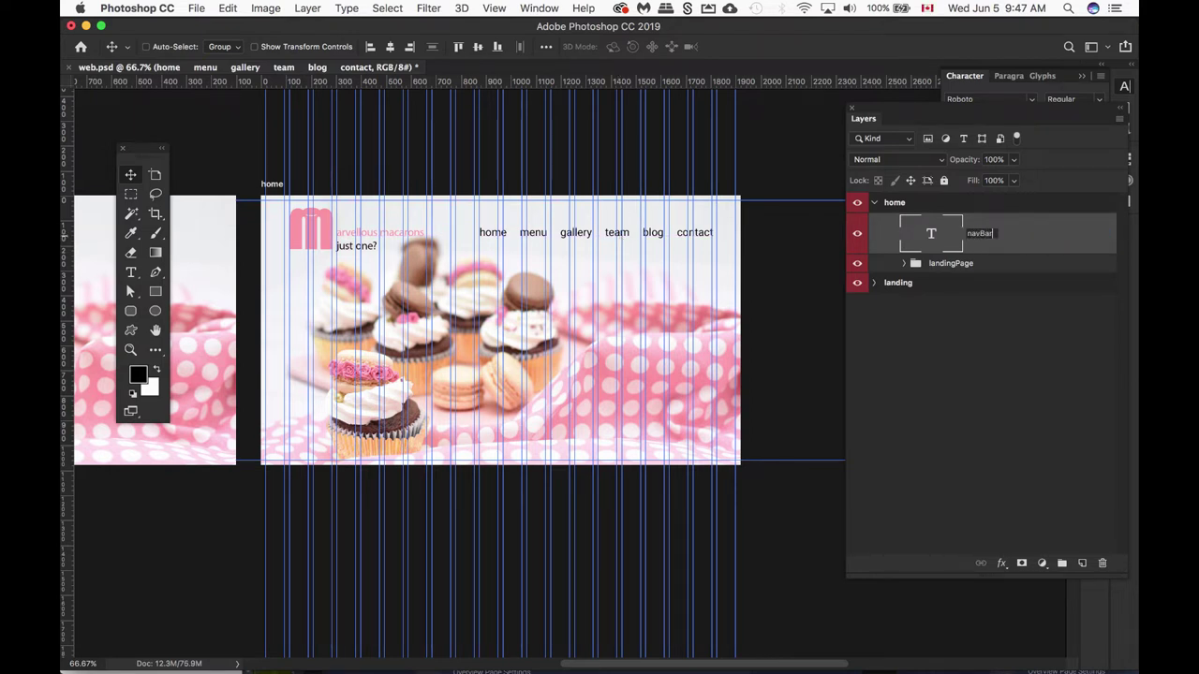
key(Return)
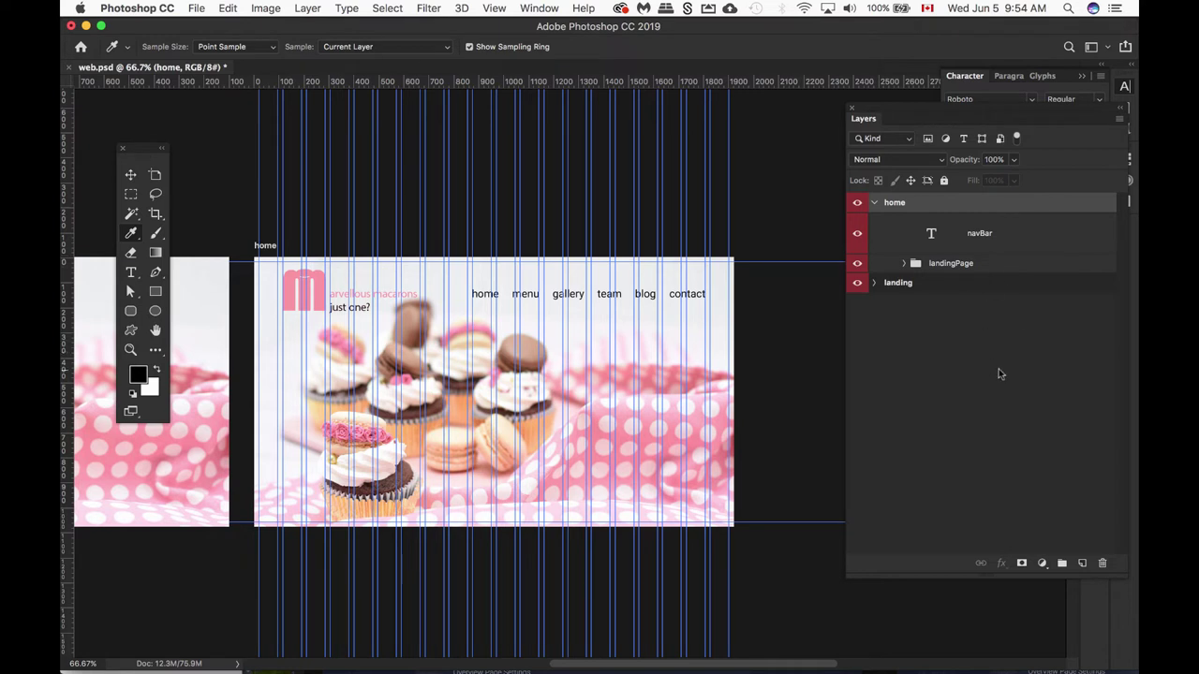
click(1082, 564)
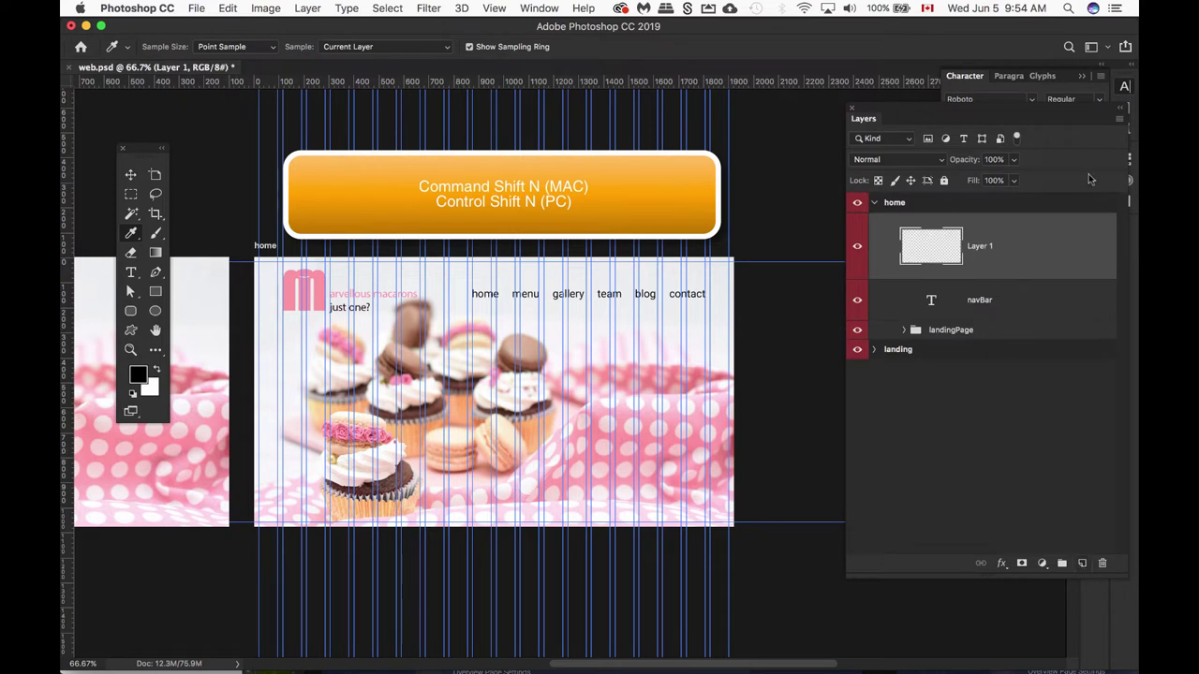
click(1119, 119)
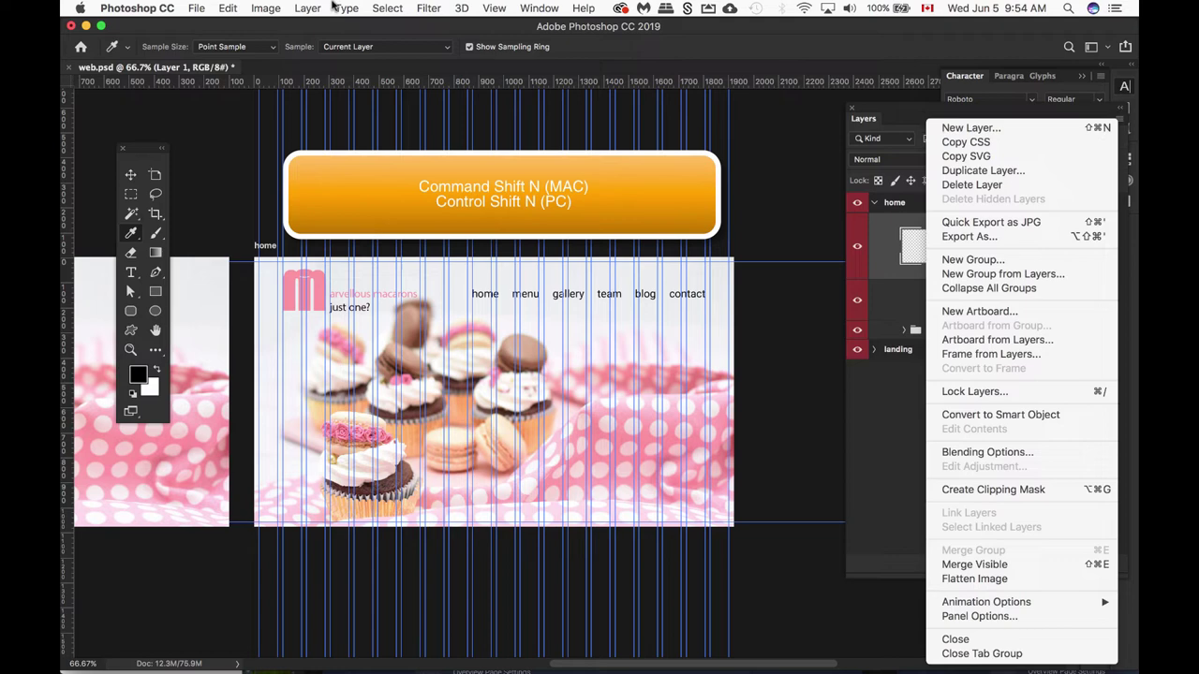
click(298, 8)
click(309, 8)
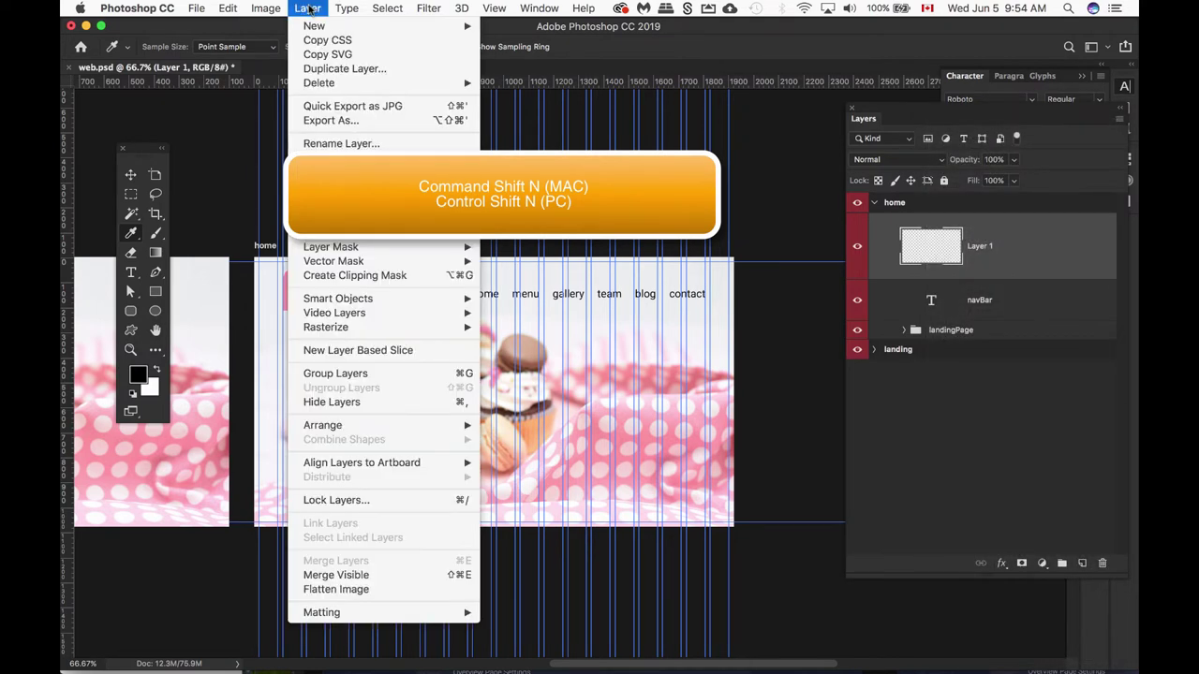
mouse_move(324, 27)
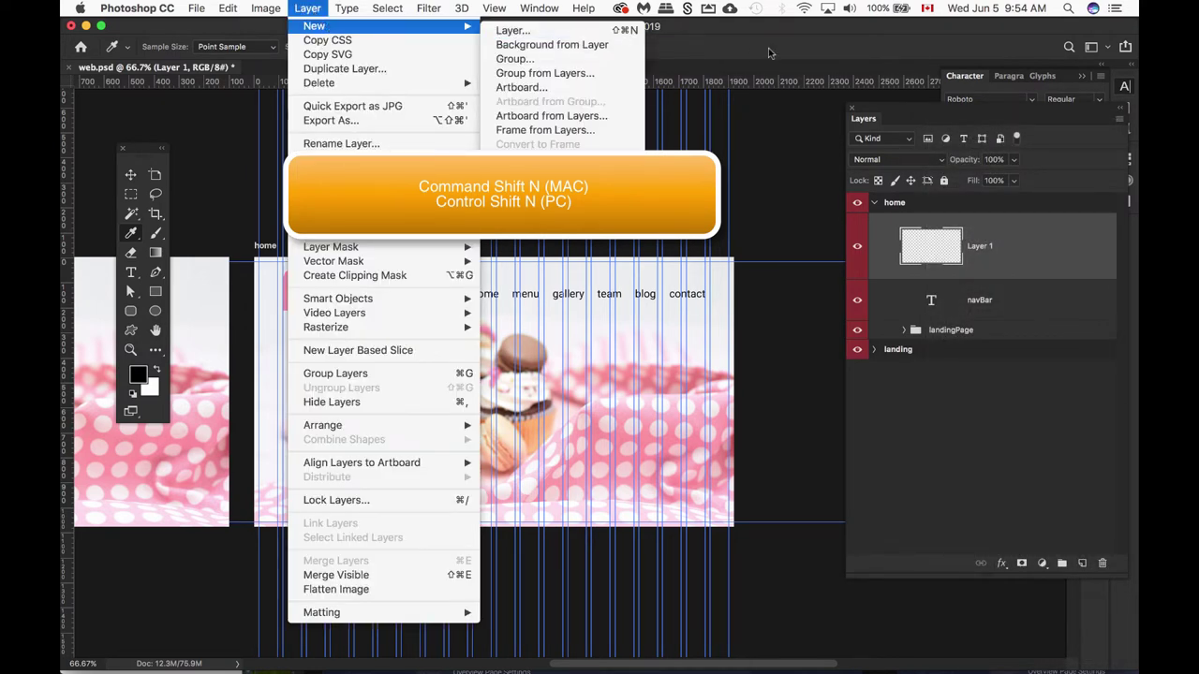
click(694, 91)
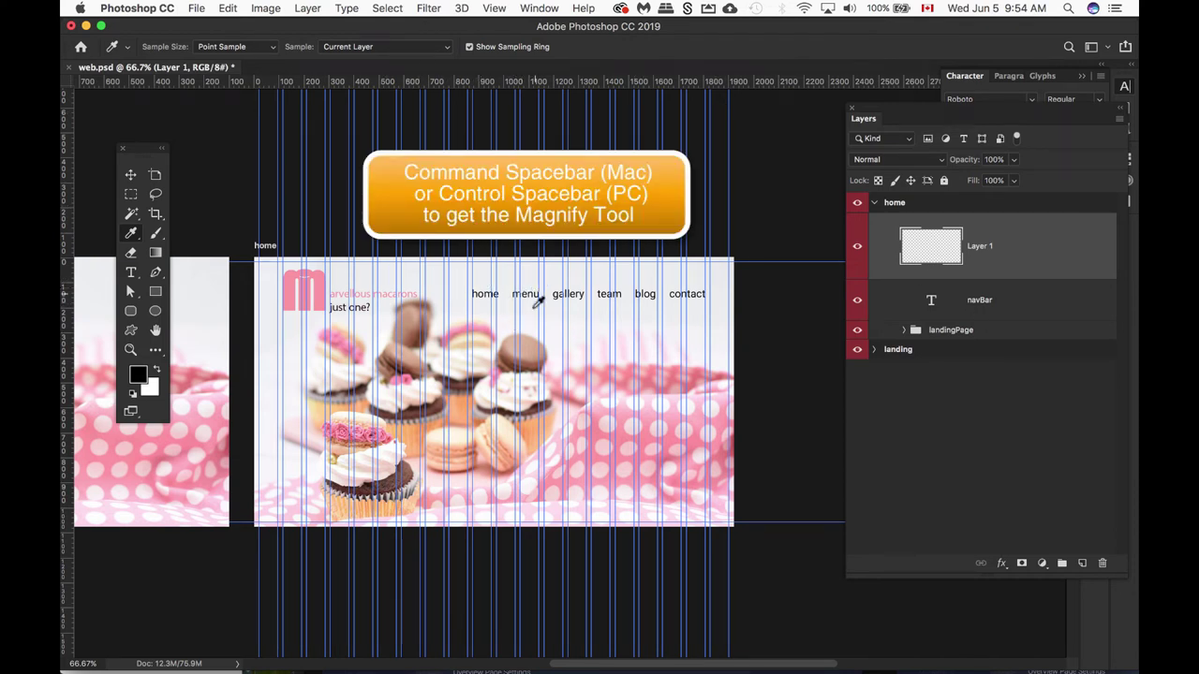
- Zoom in on the nav bar and marquee a thin 83 × 9 px strip under 'home'
key(ctrl+space)
drag(460, 281, 426, 206)
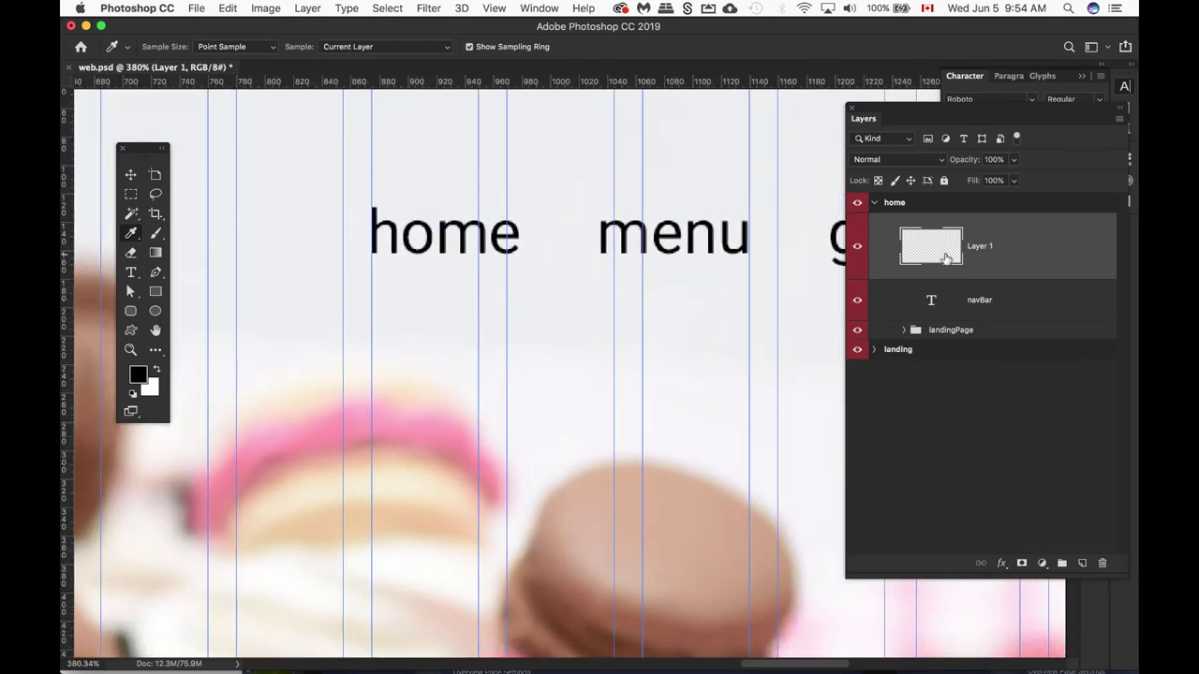
click(130, 194)
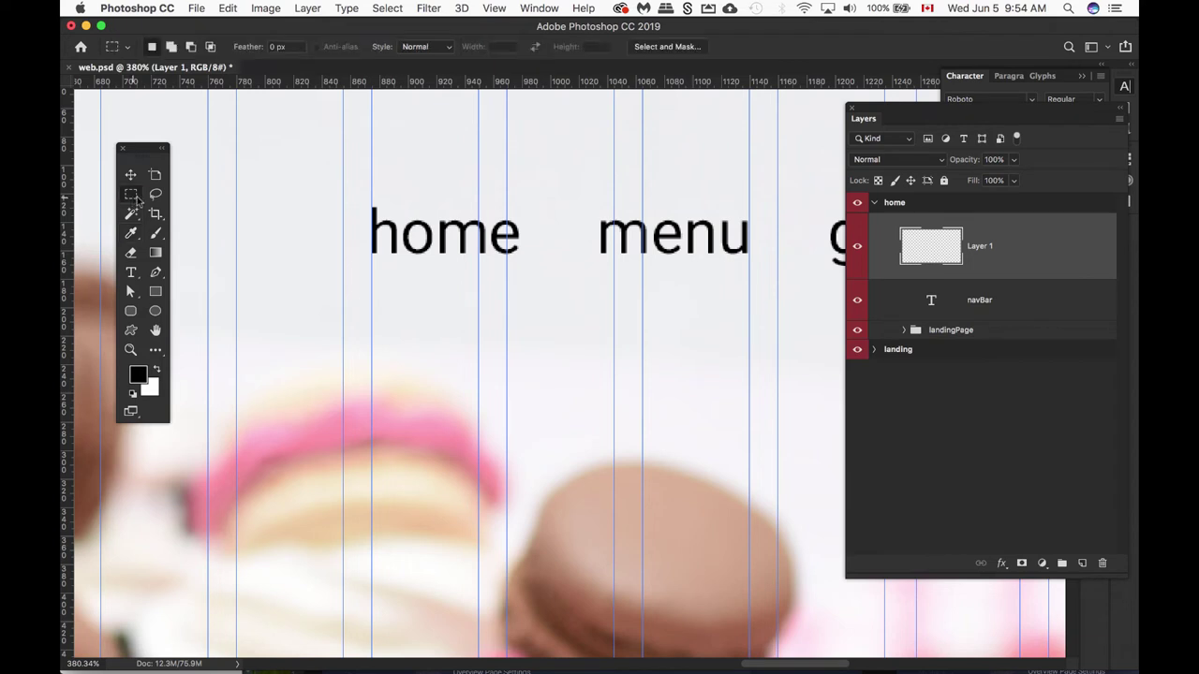
drag(370, 262, 515, 269)
- Set the foreground colour to dusty pink #ca9898 sampled from the macarons
click(139, 376)
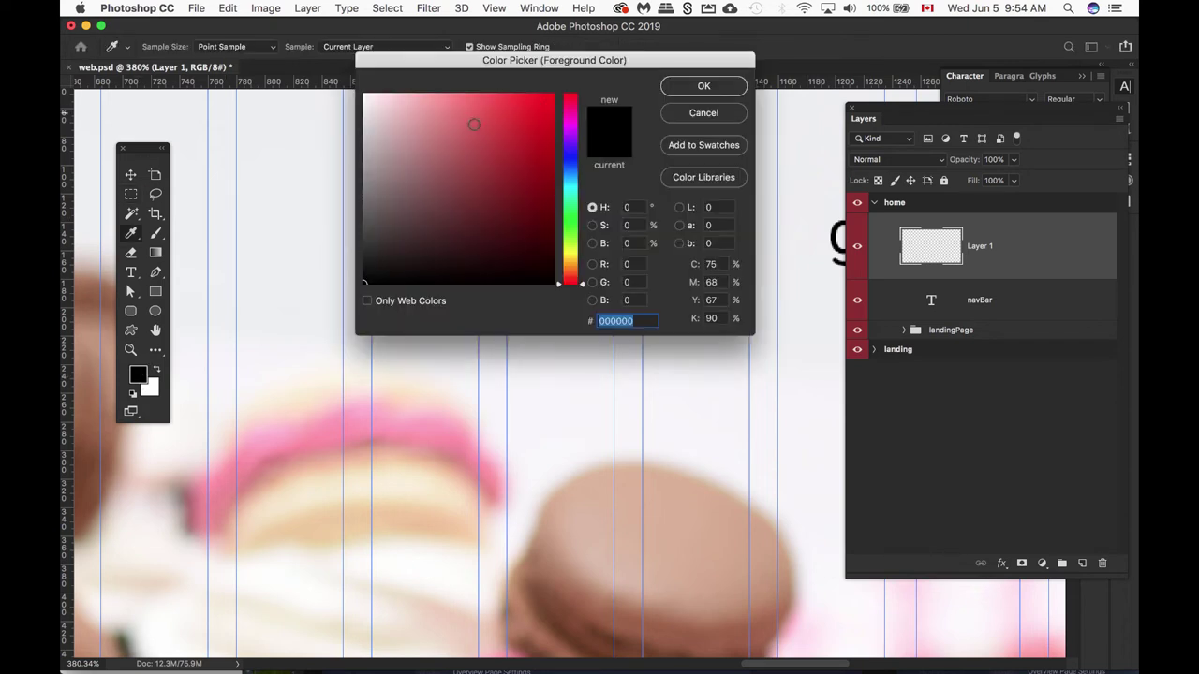
drag(426, 137, 410, 132)
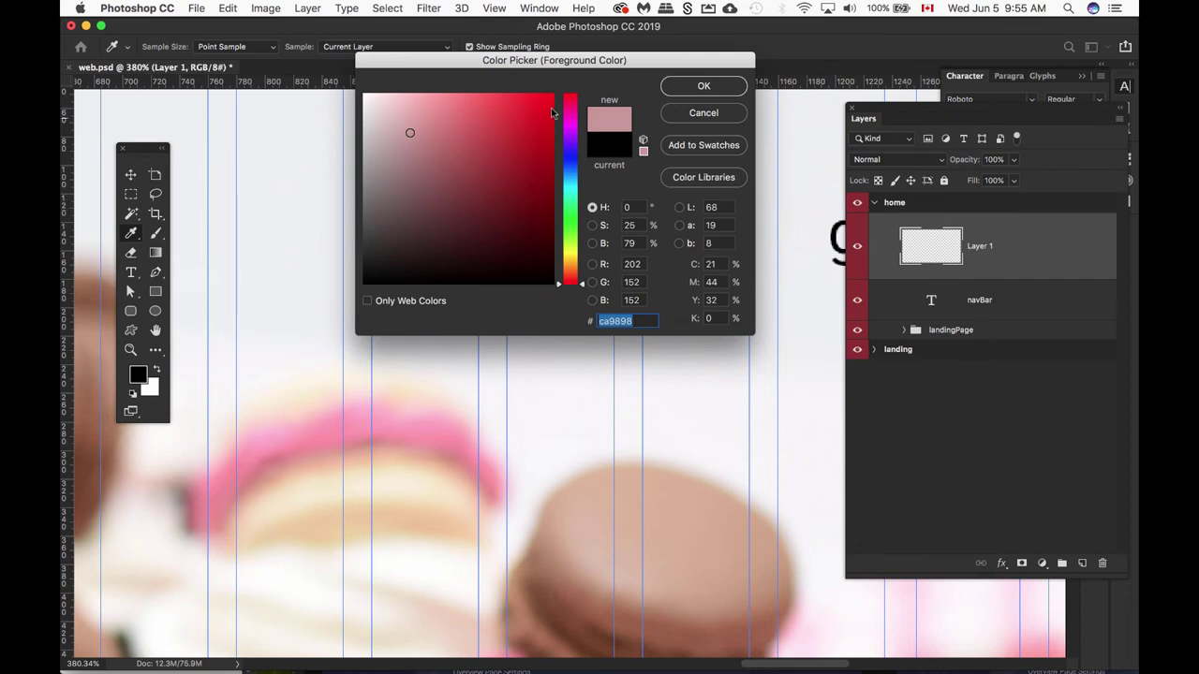
click(719, 91)
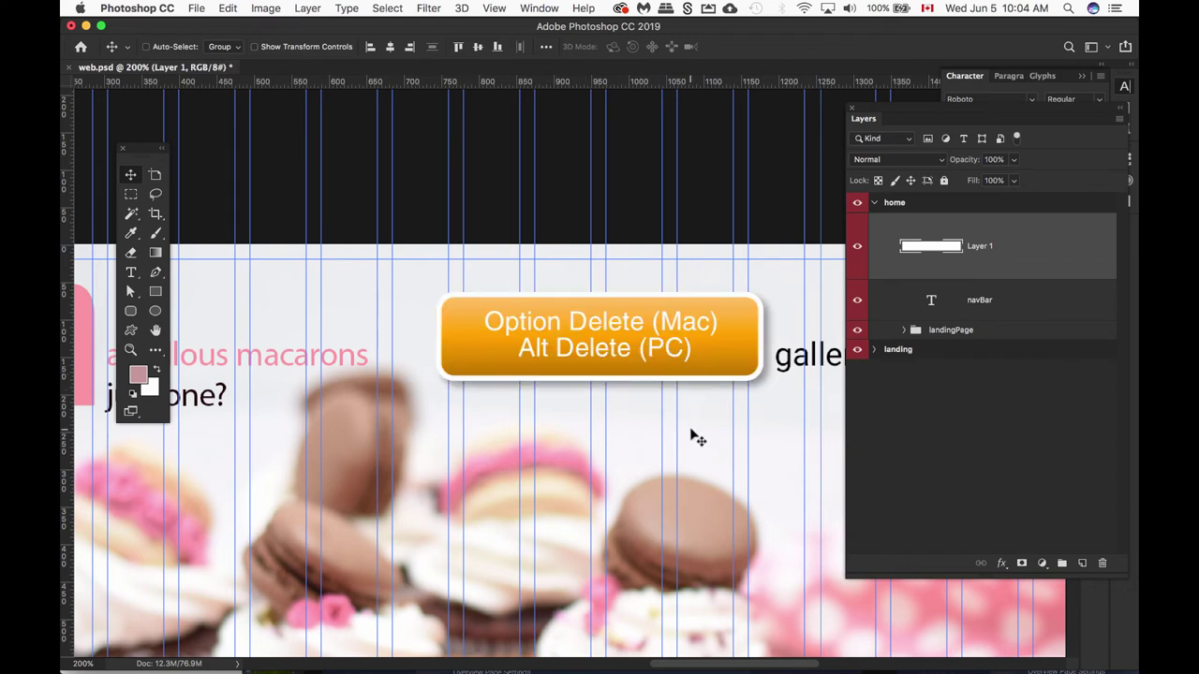
- Fill the strip under 'home' with the pink on Layer 1, checking Edit > Fill contents
key(alt+BackSpace)
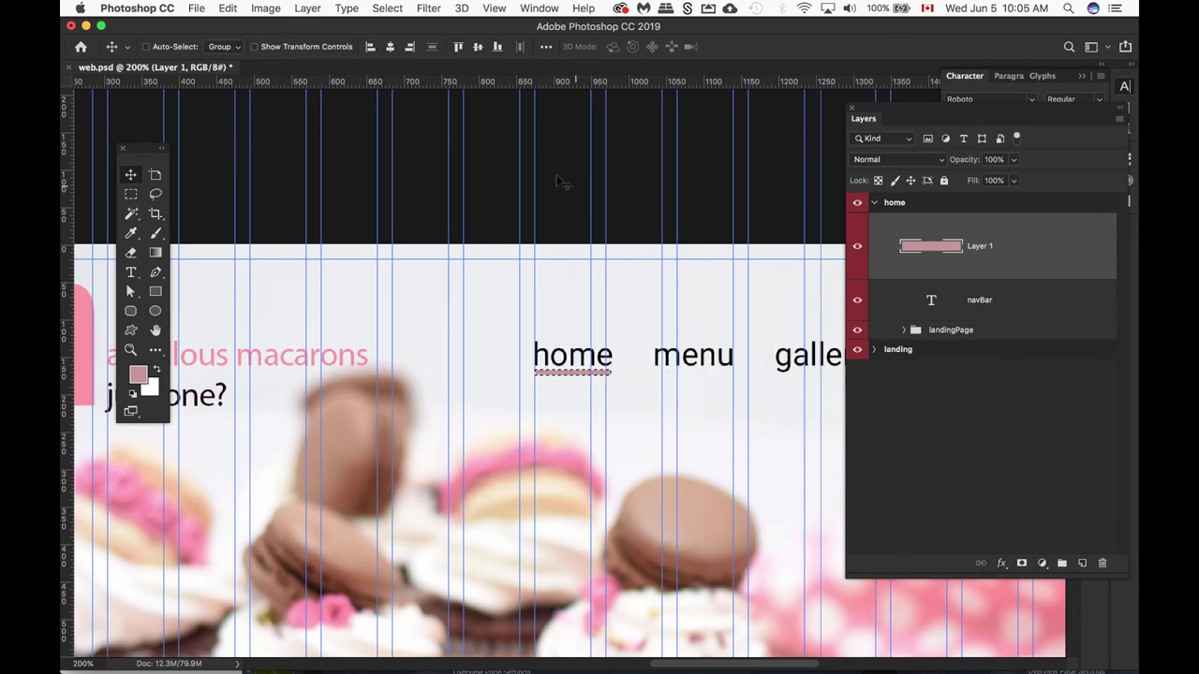
click(227, 7)
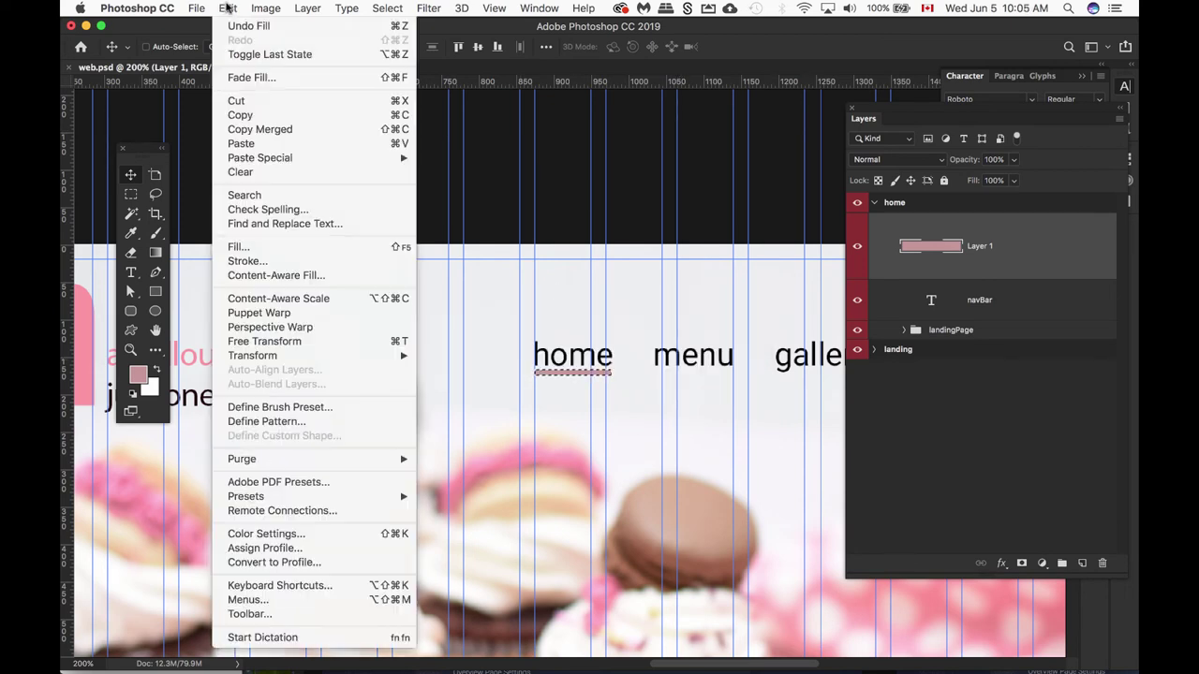
click(313, 249)
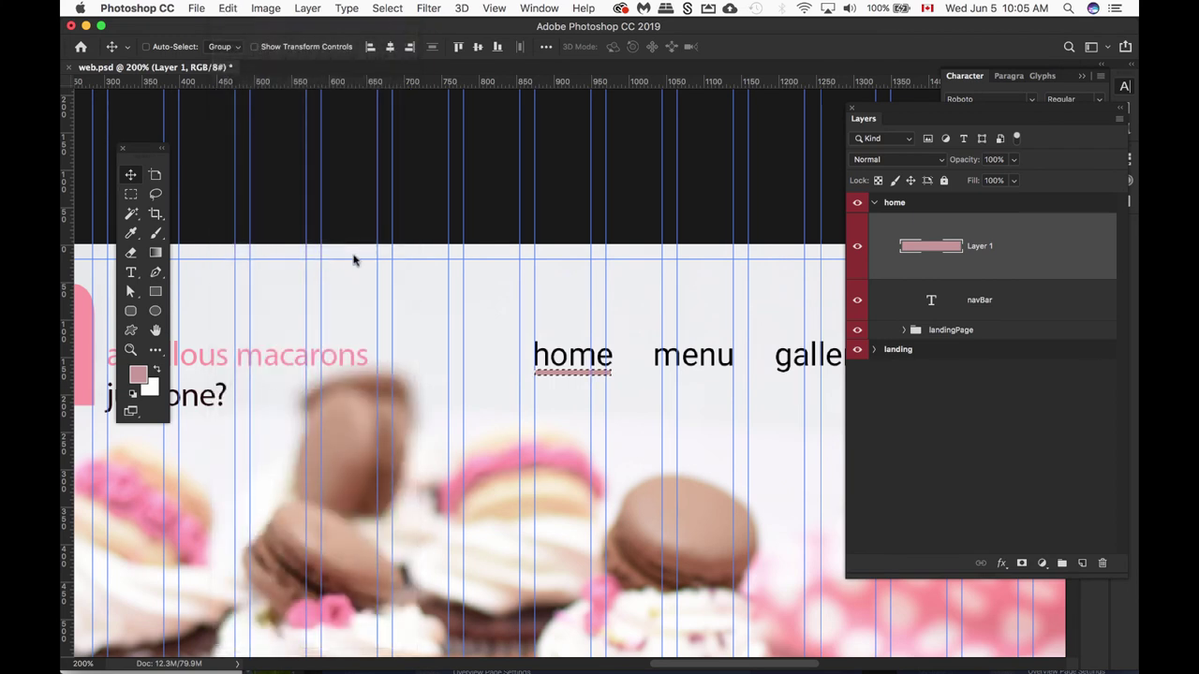
click(637, 152)
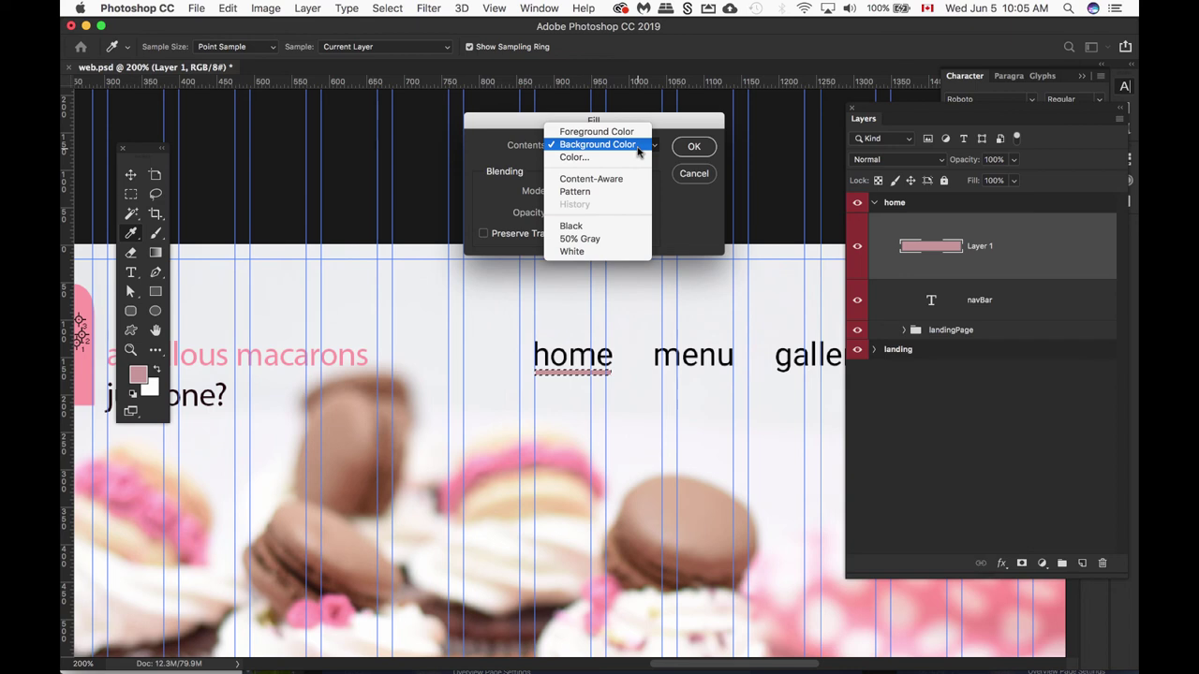
click(638, 150)
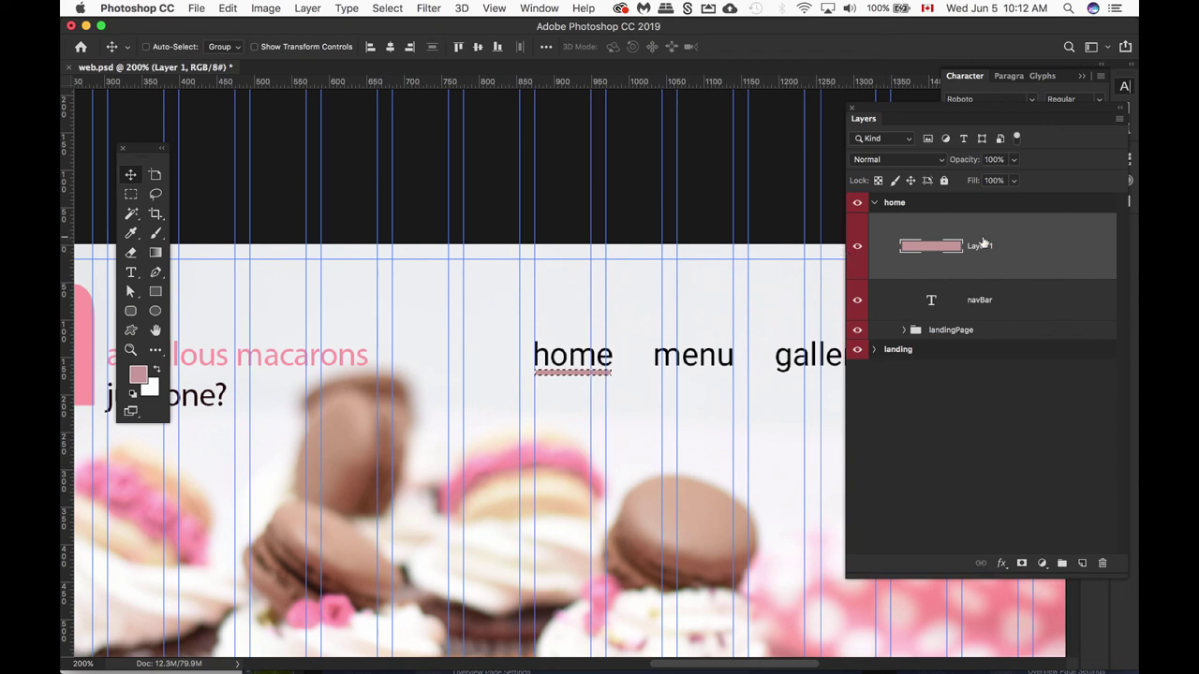
- Collapse the home artboard's layers and change its colour label from red to orange
click(876, 206)
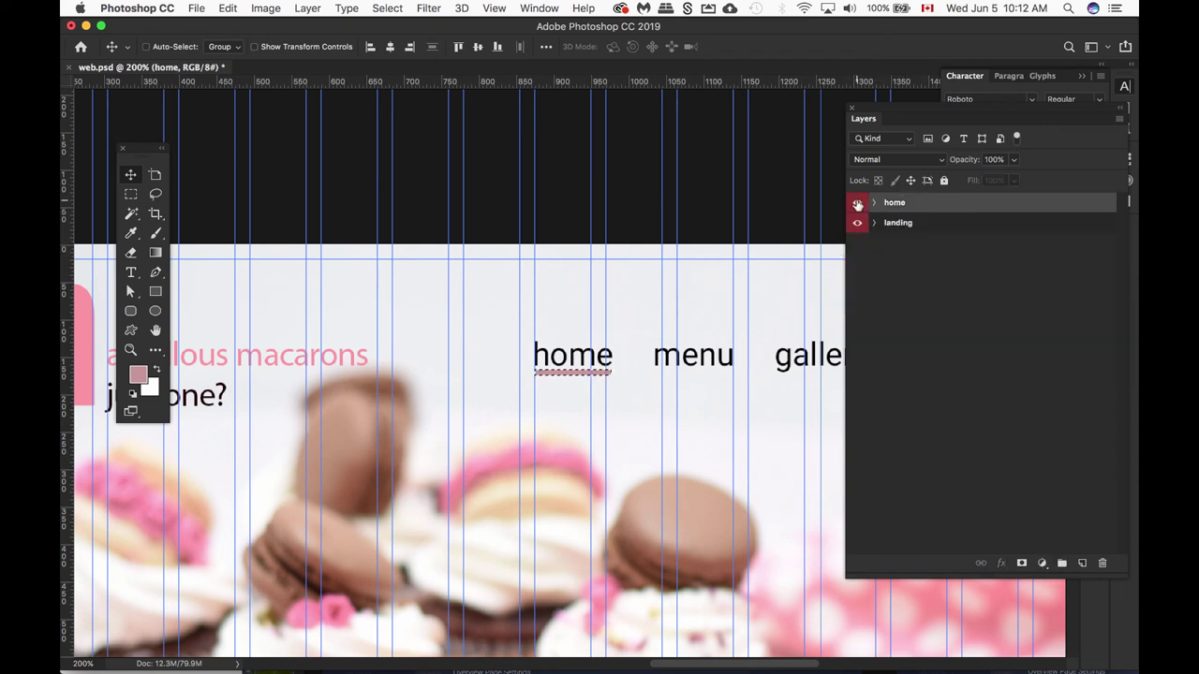
right_click(856, 206)
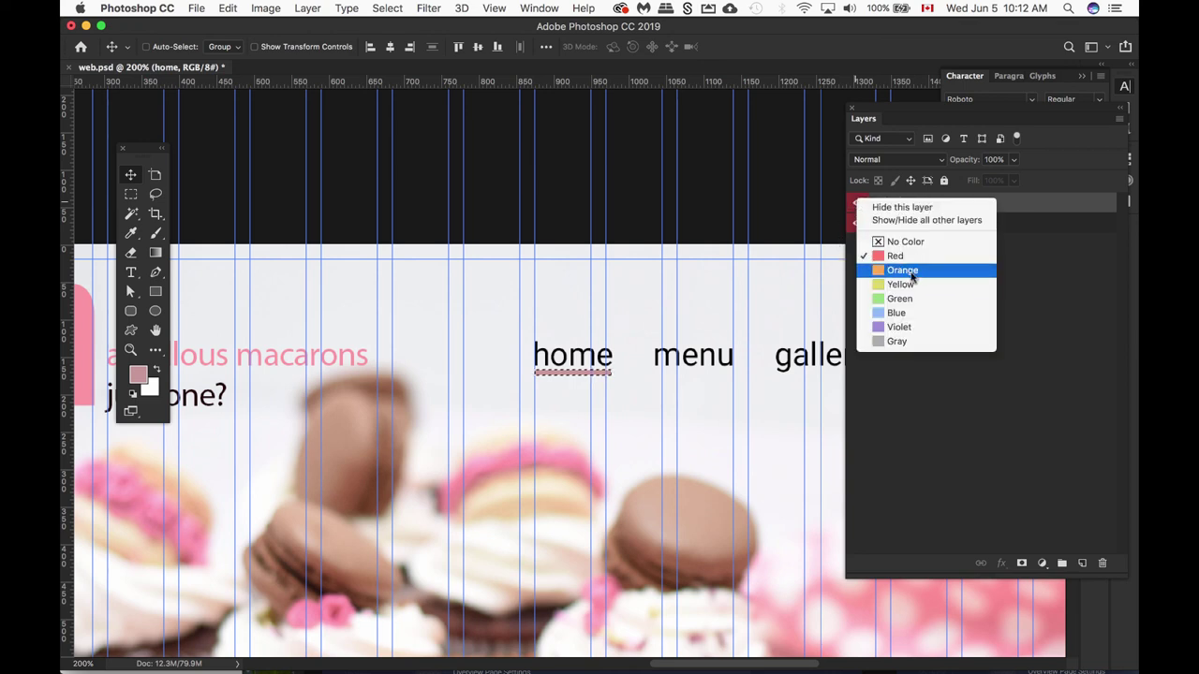
click(937, 248)
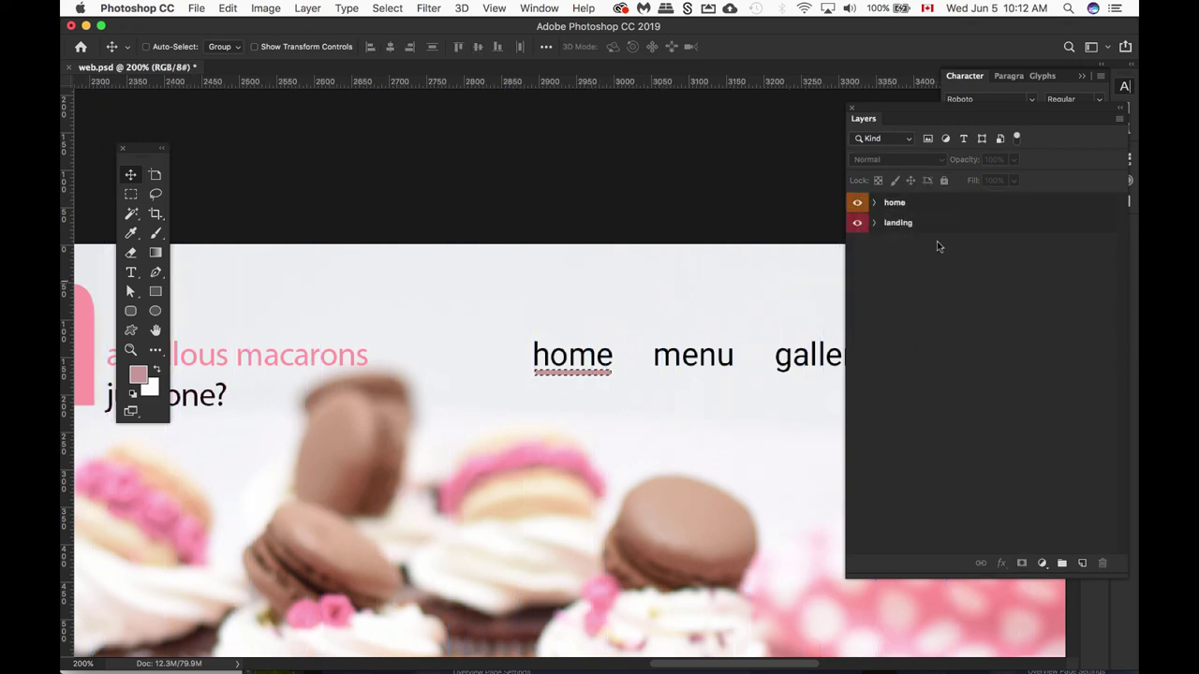